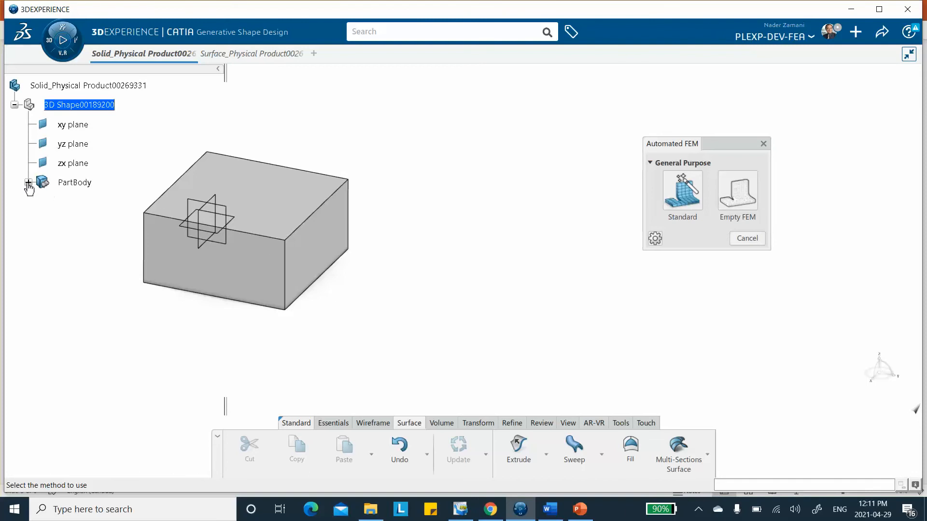
# - Create an empty finite element model for the solid block
pyautogui.click(736, 195)
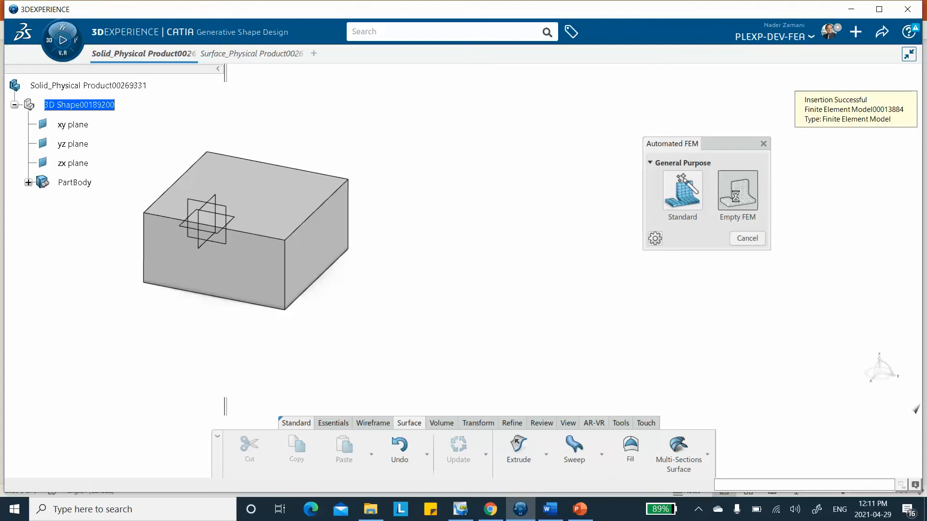
pyautogui.moveTo(200, 224); pyautogui.dragTo(252, 202, button='middle')
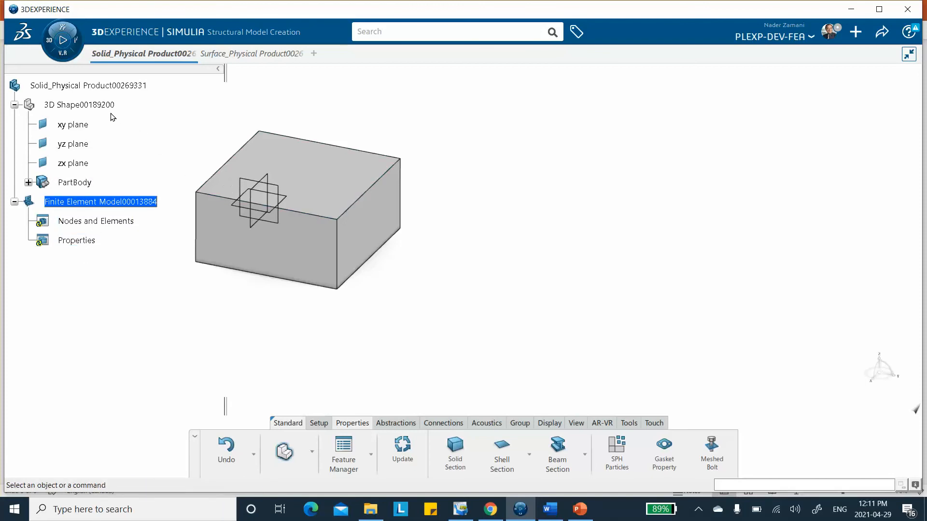
pyautogui.click(111, 204)
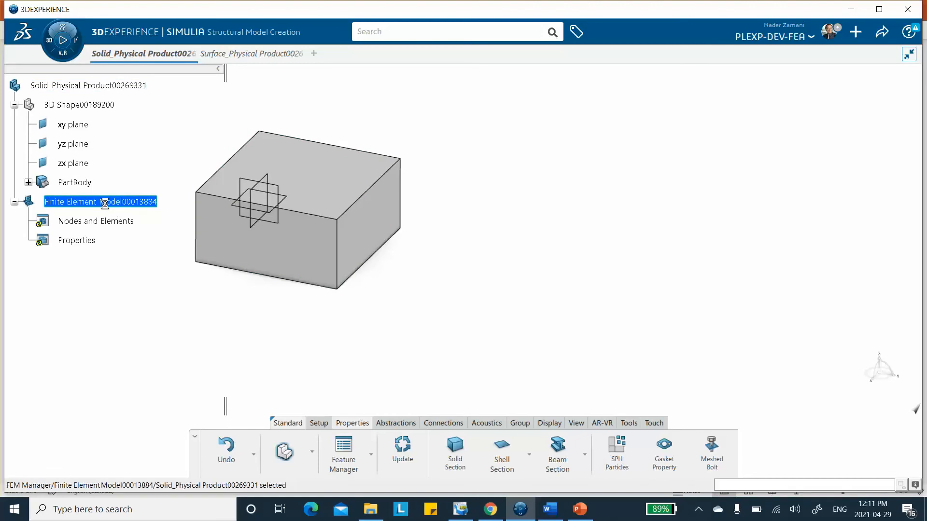
# - Activate the root solid product and delete the empty finite element model
pyautogui.rightClick(105, 203)
pyautogui.click(56, 356)
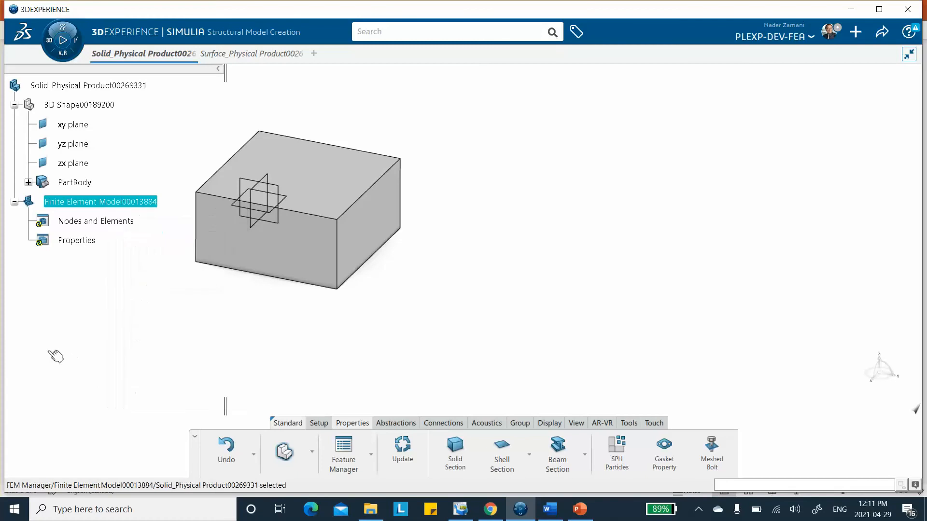
pyautogui.doubleClick(92, 86)
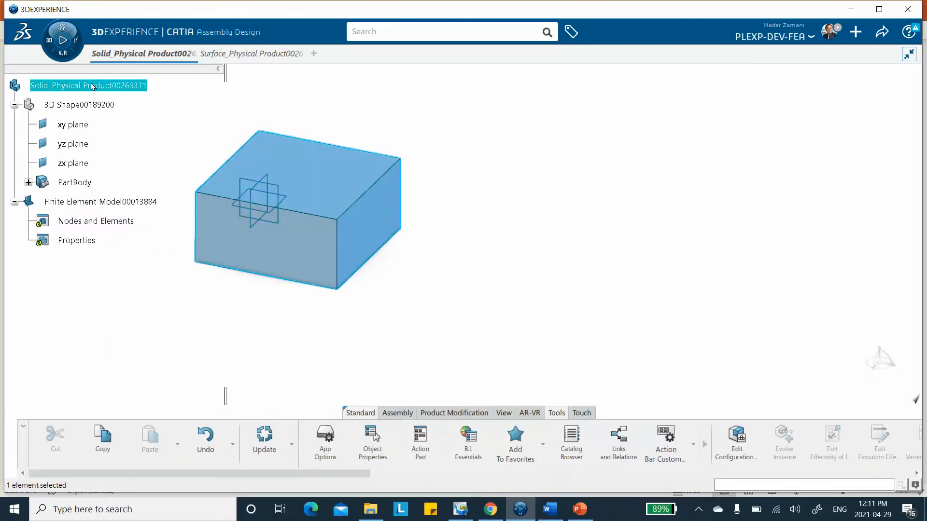
pyautogui.rightClick(92, 86)
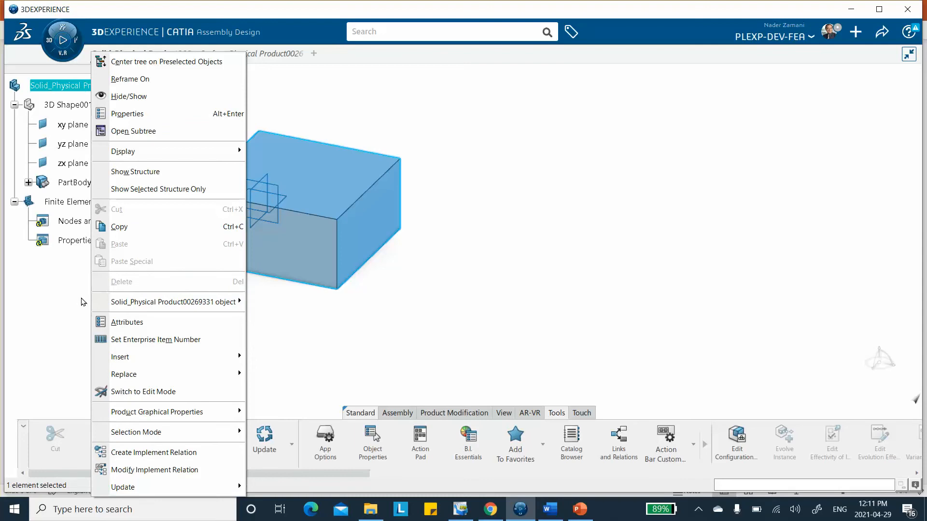
pyautogui.click(65, 308)
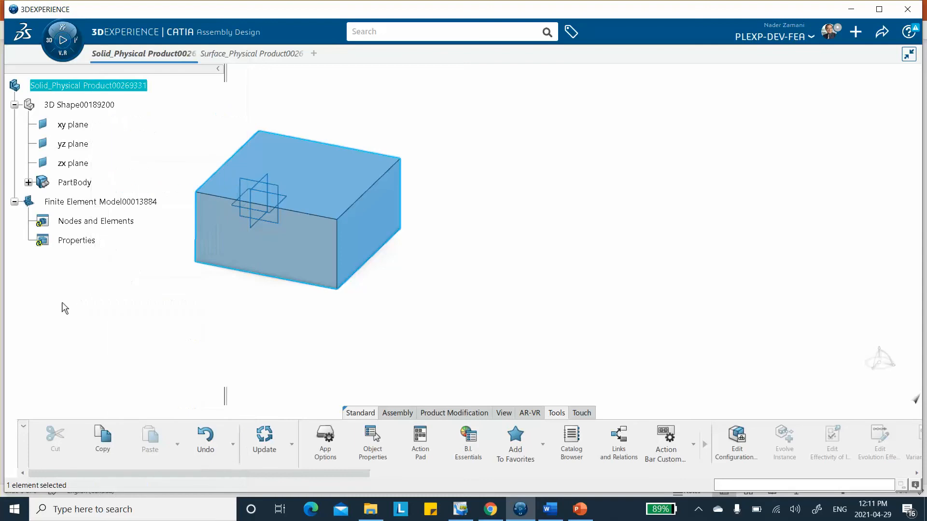
pyautogui.rightClick(100, 202)
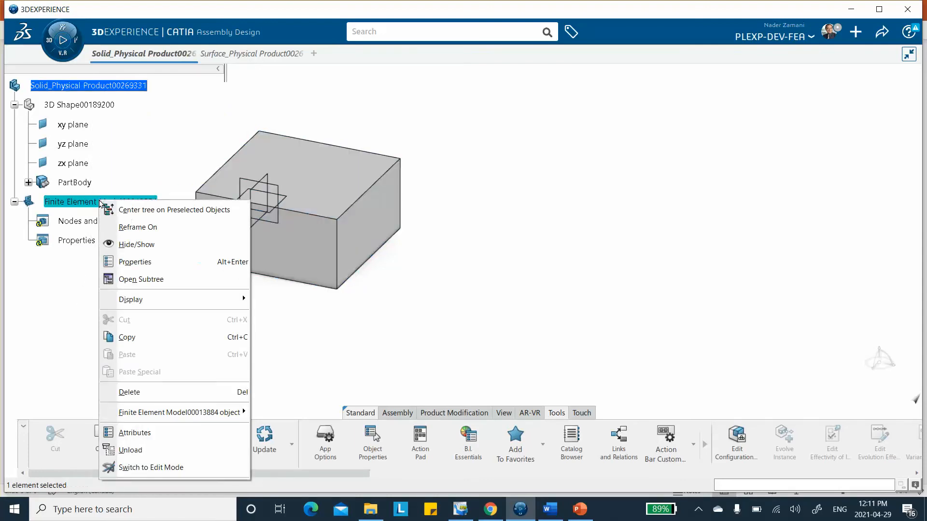
pyautogui.click(133, 393)
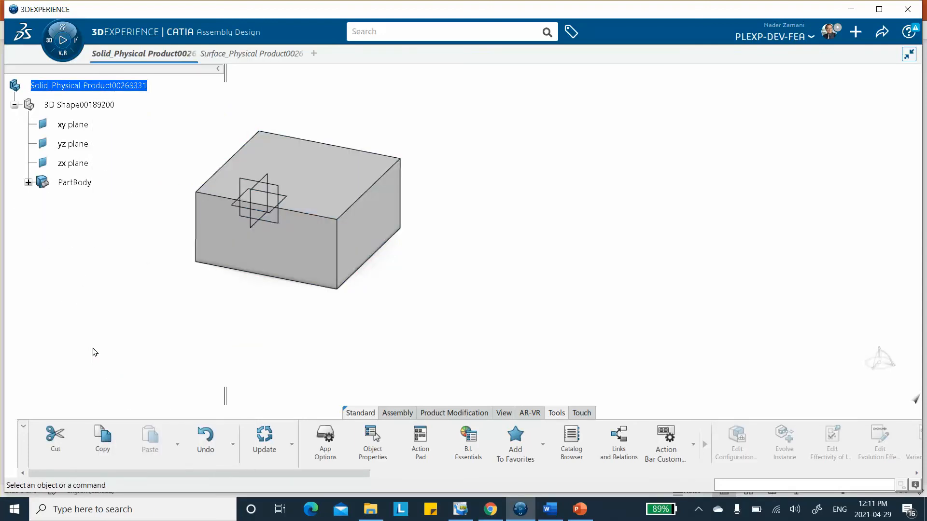
# - Create a Standard automated FEM of the block's main bodies with Default initialization, and expand its Nodes and Elements and Properties
pyautogui.click(51, 47)
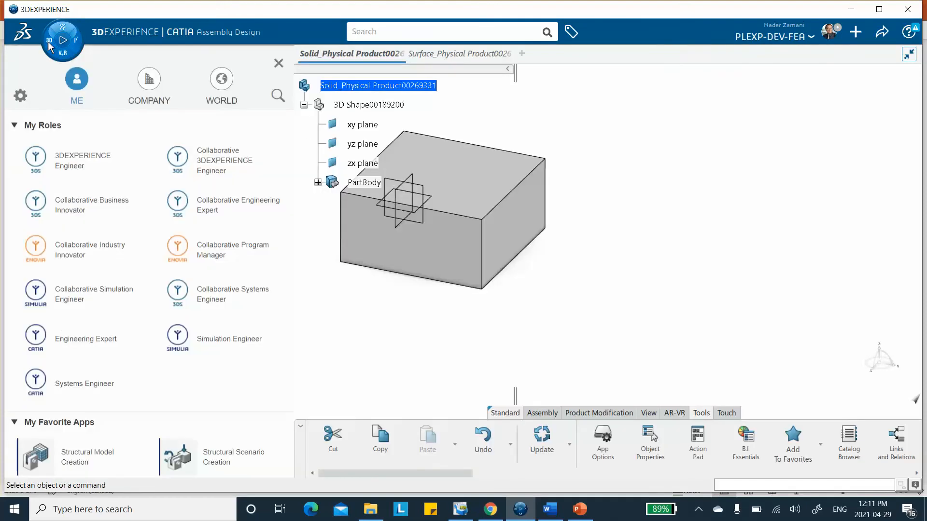
pyautogui.click(62, 447)
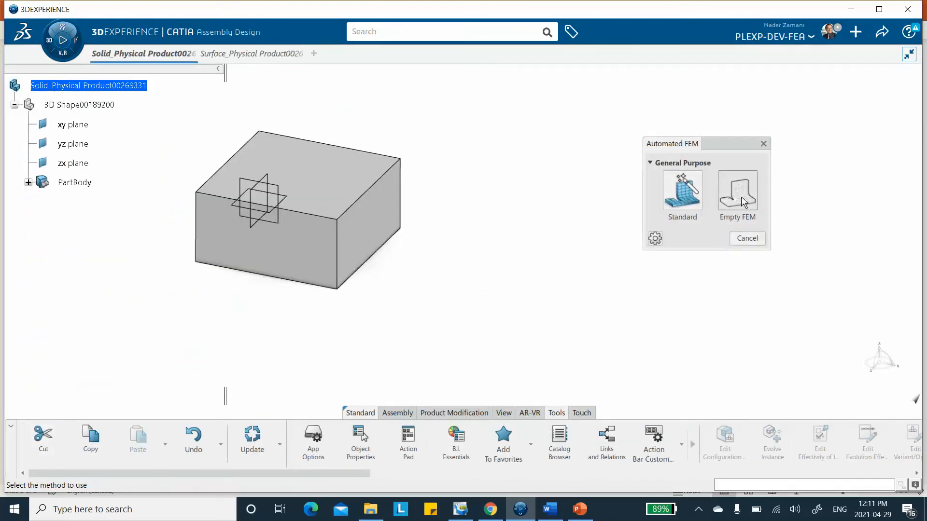
pyautogui.click(682, 193)
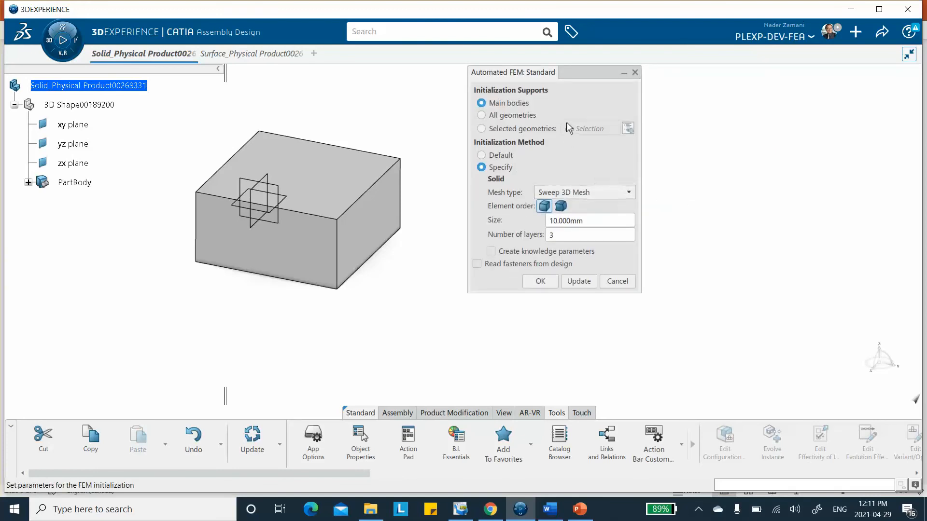
pyautogui.click(486, 156)
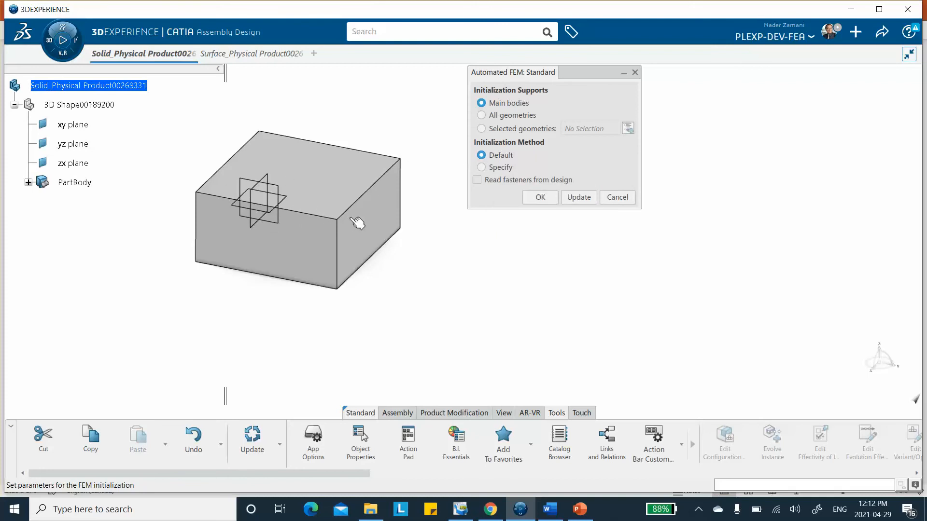
pyautogui.click(540, 198)
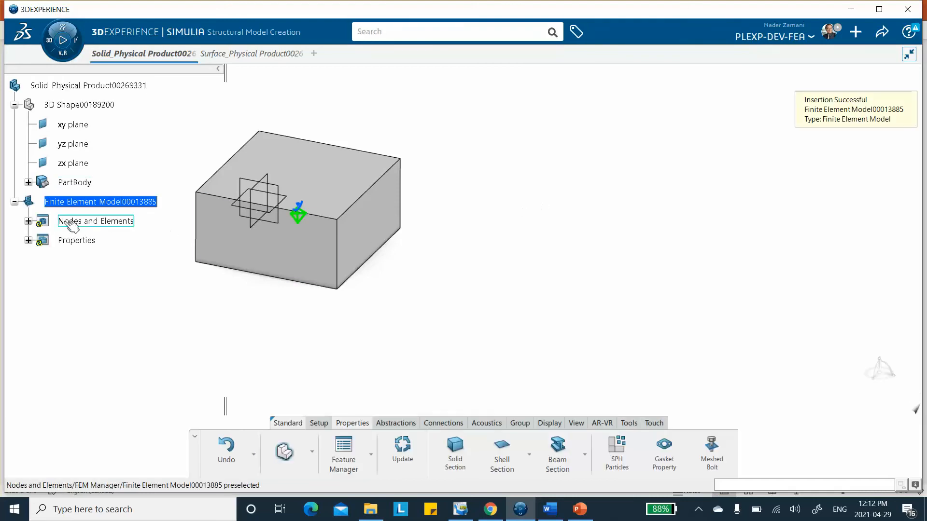
pyautogui.click(28, 221)
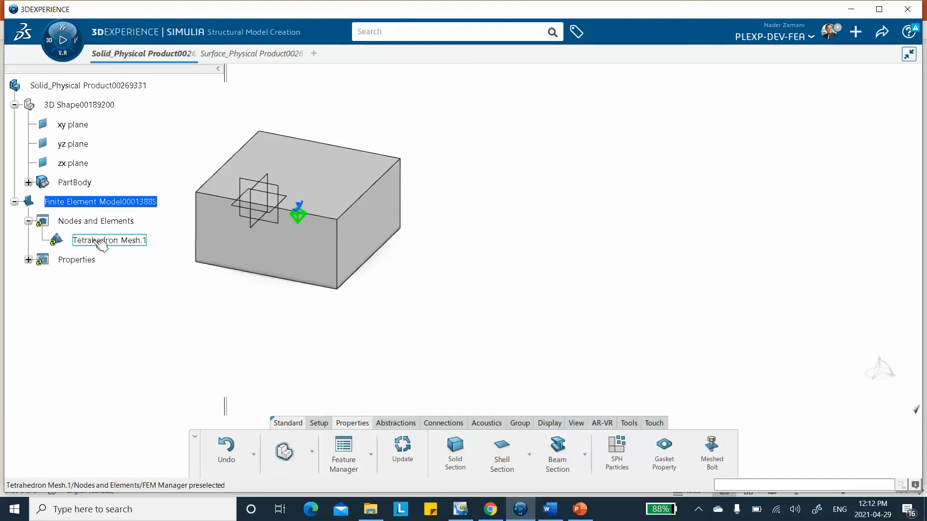
pyautogui.click(28, 260)
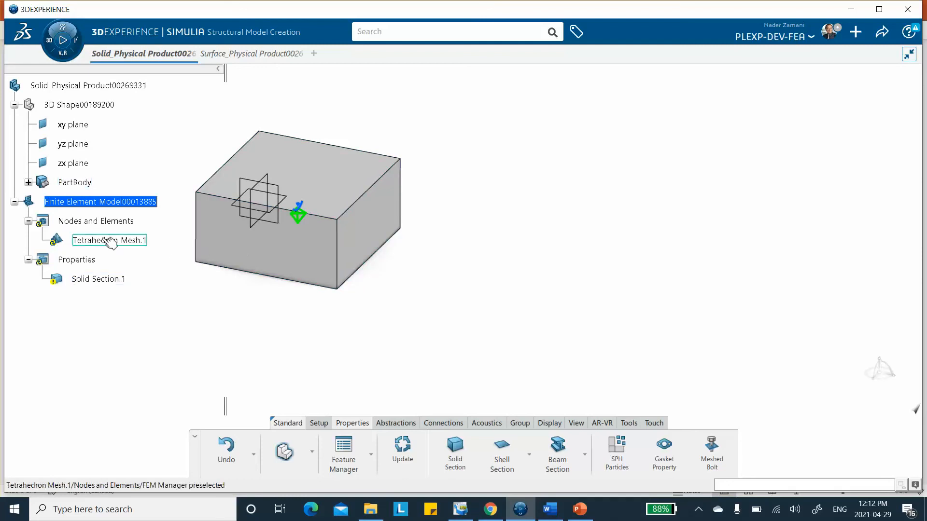
# - Activate the root solid product and delete the default-initialized finite element model
pyautogui.doubleClick(107, 87)
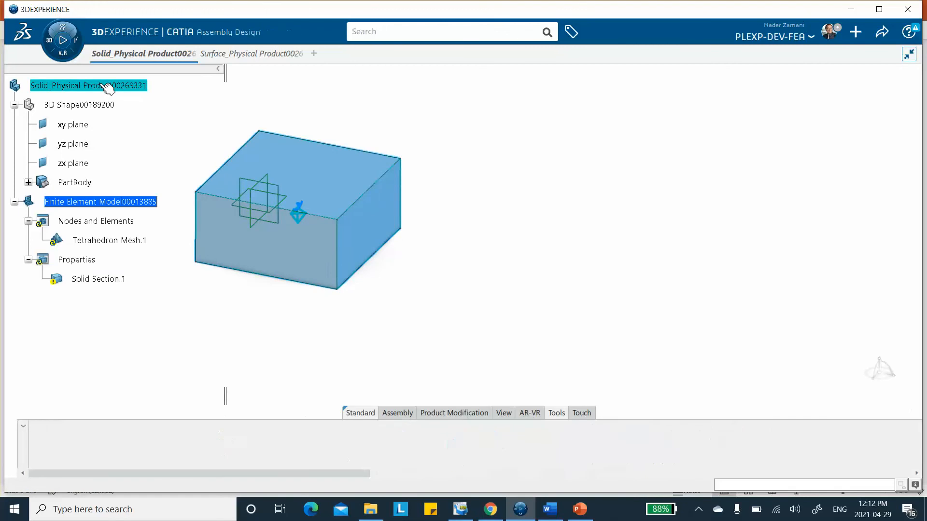
pyautogui.rightClick(99, 203)
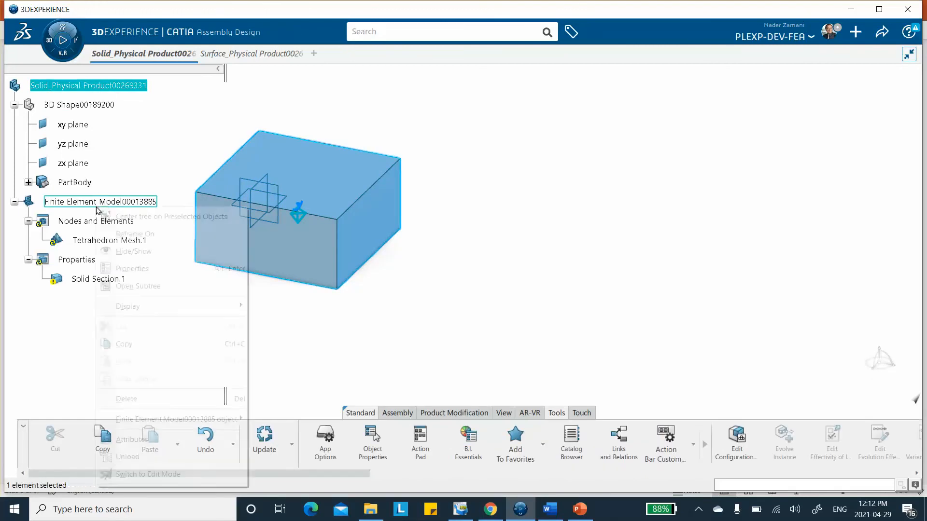
pyautogui.click(125, 397)
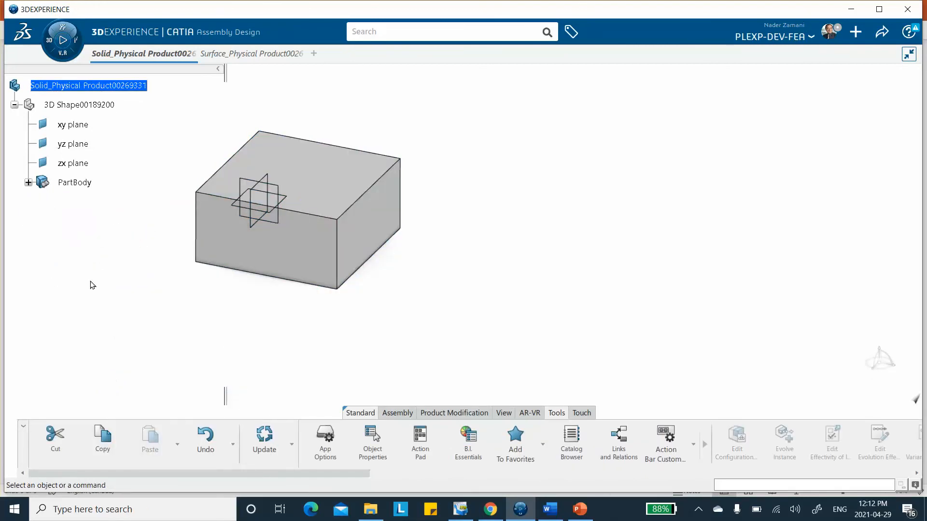
# - Create a Standard automated FEM of the block's main bodies with specified initialization: Sweep 3D Mesh, 10 mm size and 3 layers
pyautogui.click(49, 47)
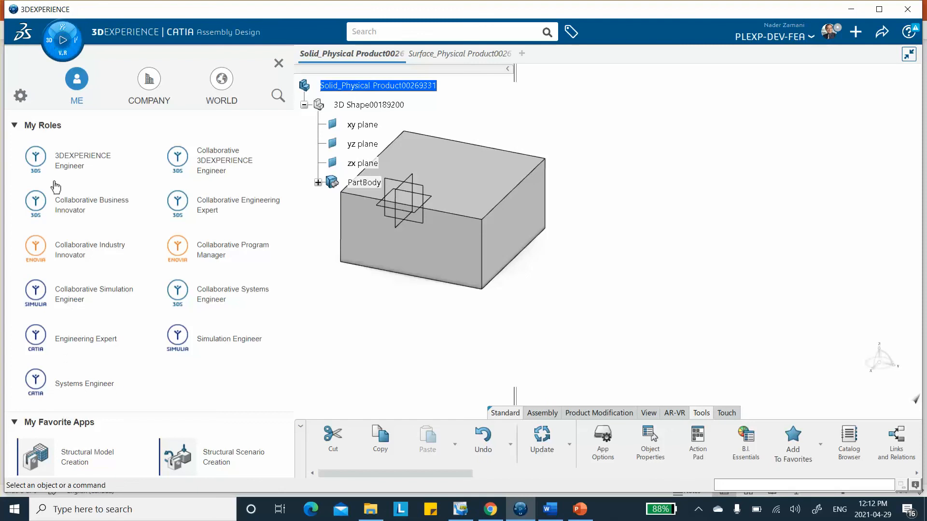
pyautogui.click(73, 453)
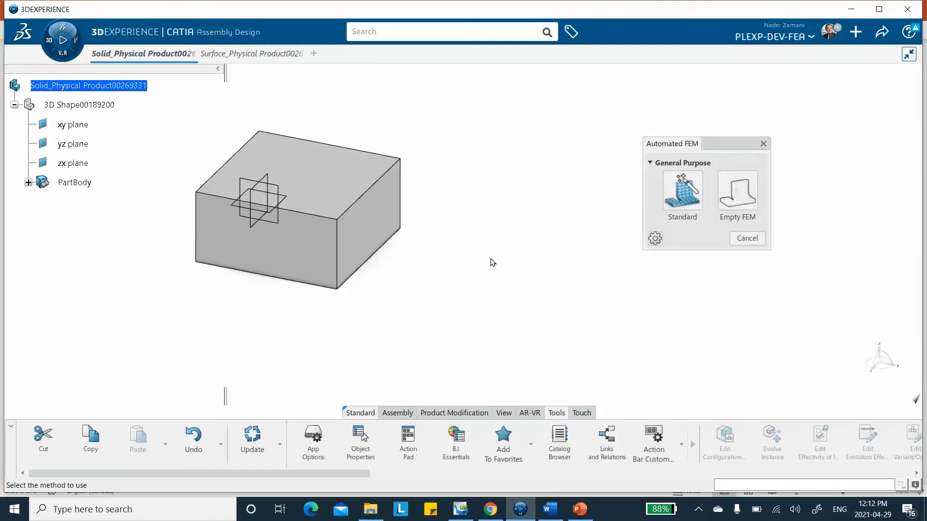
pyautogui.click(670, 193)
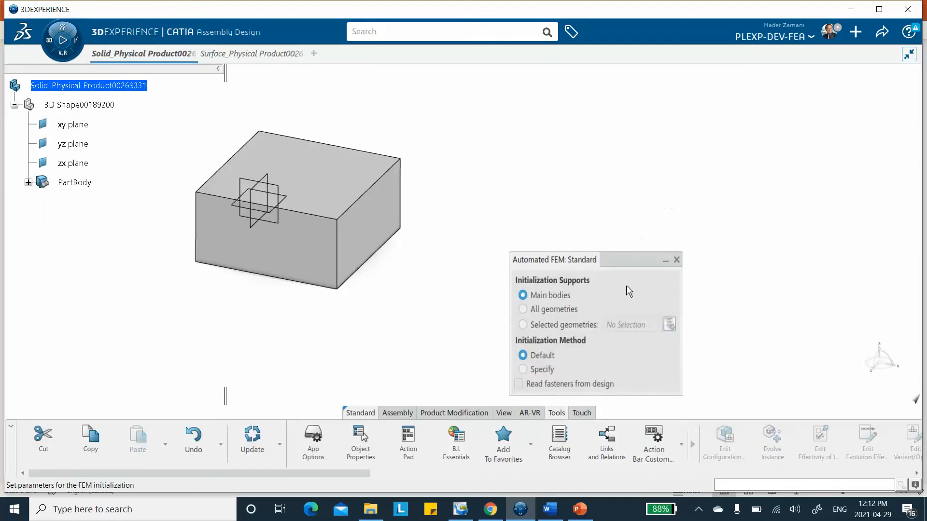
pyautogui.moveTo(610, 258); pyautogui.dragTo(611, 211)
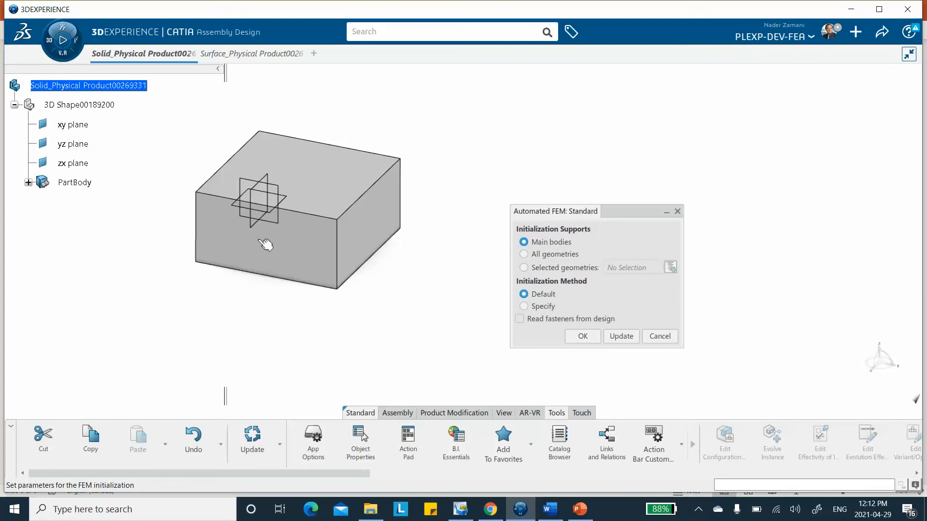
pyautogui.click(524, 307)
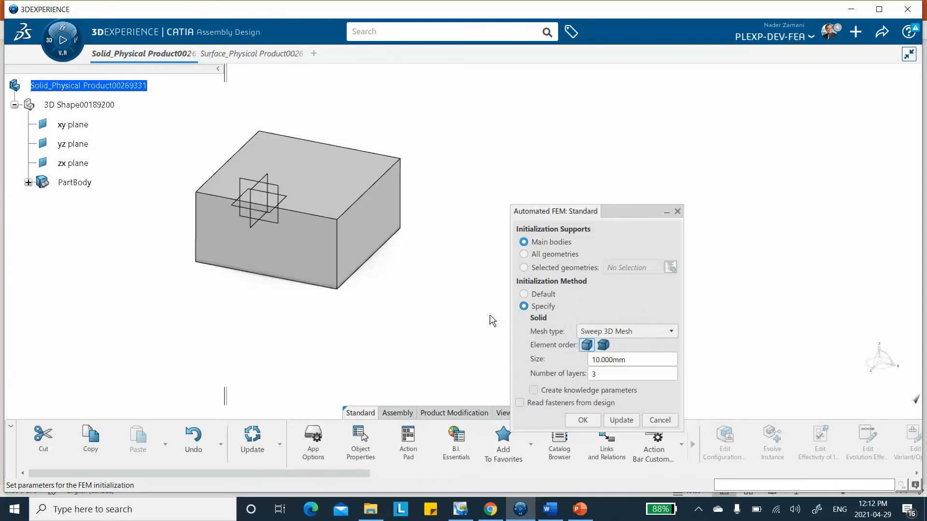
pyautogui.moveTo(631, 217); pyautogui.dragTo(591, 120)
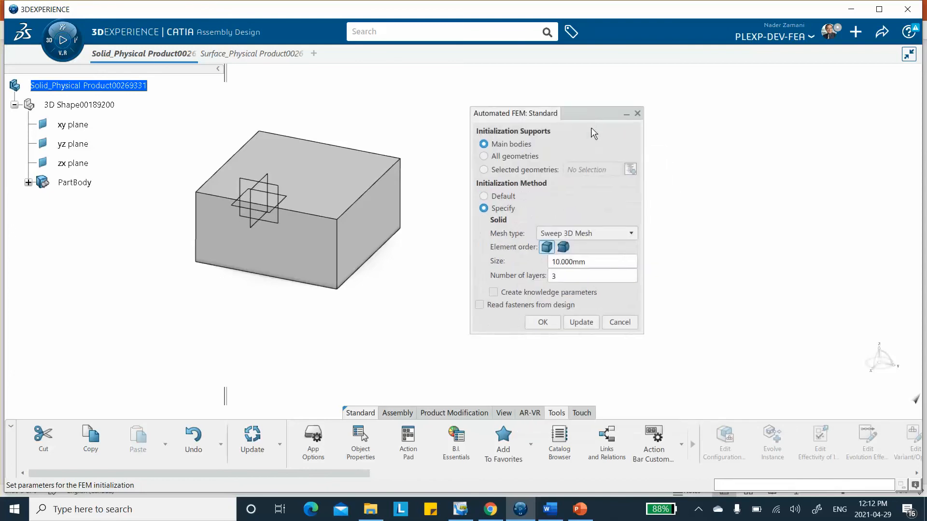
pyautogui.click(635, 230)
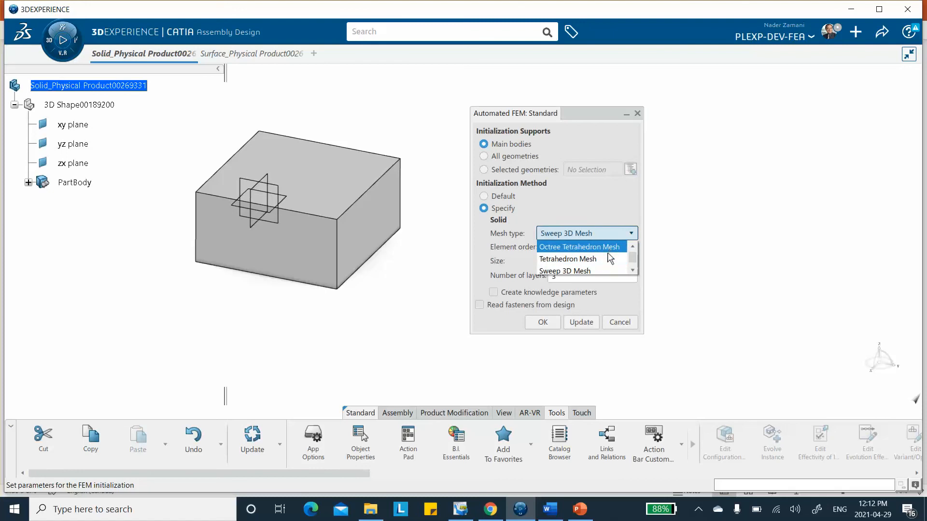
pyautogui.click(571, 272)
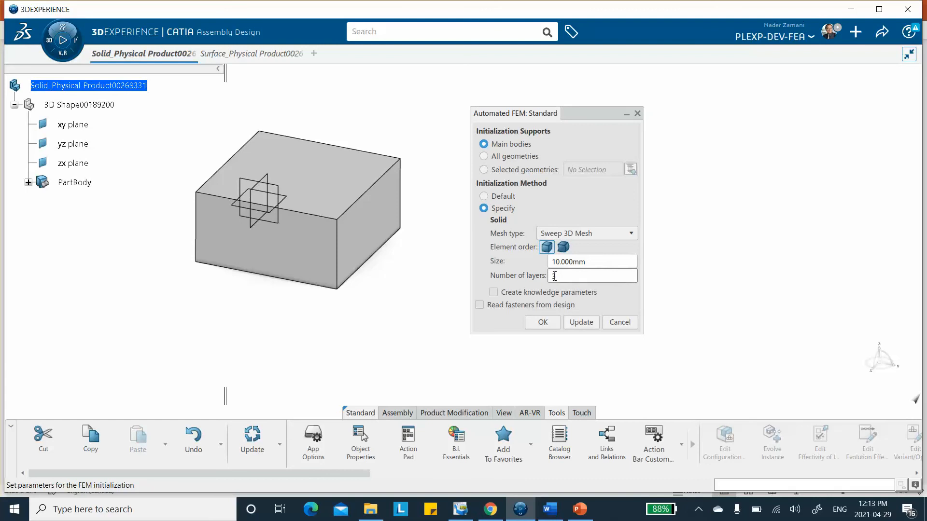
pyautogui.click(568, 262)
pyautogui.click(543, 322)
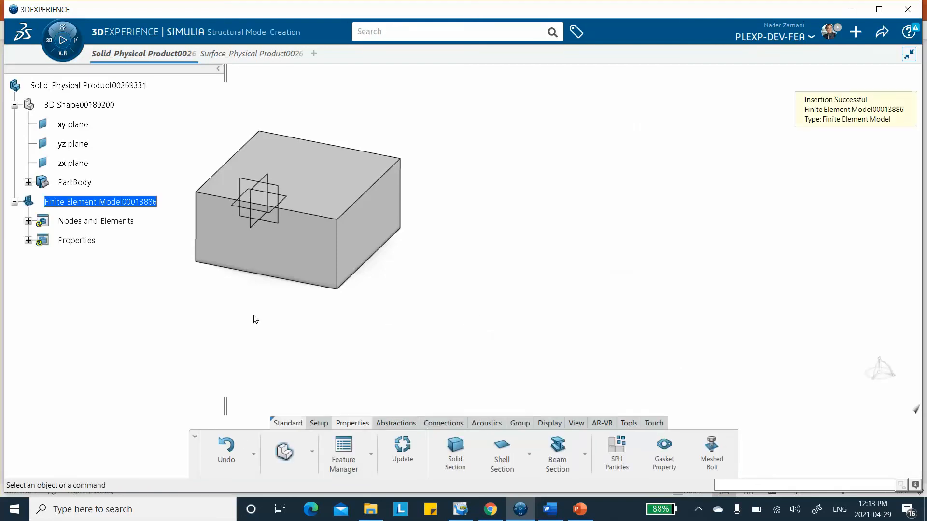
# - Expand the new finite element model's Nodes and Elements and Properties, and update all its meshes
pyautogui.click(29, 221)
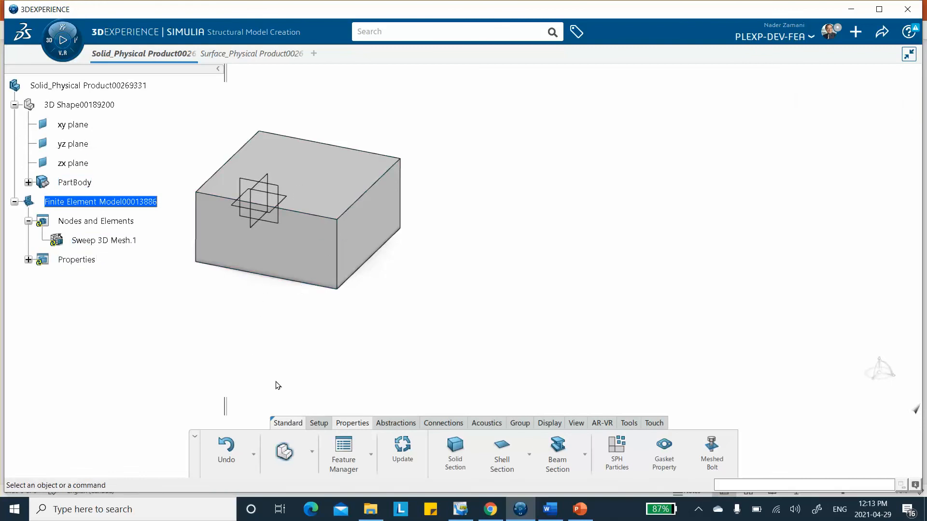
pyautogui.click(28, 259)
pyautogui.rightClick(111, 223)
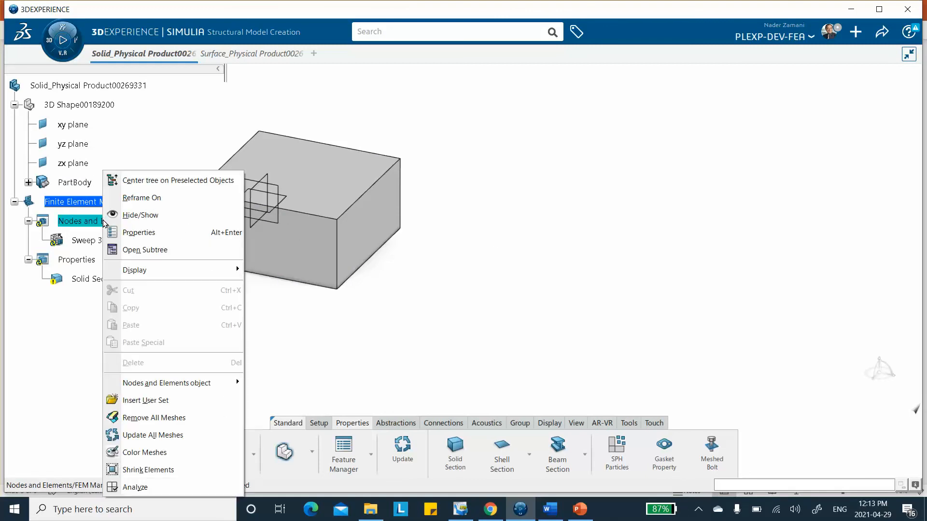
pyautogui.click(153, 434)
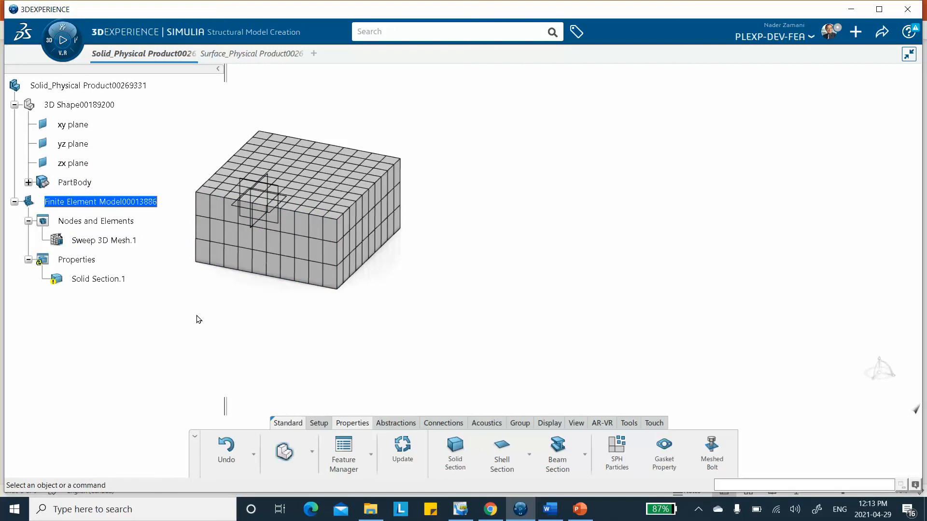
# - Switch to the surface physical product and create an Empty FEM for it with Structural Model Creation
pyautogui.moveTo(232, 59)
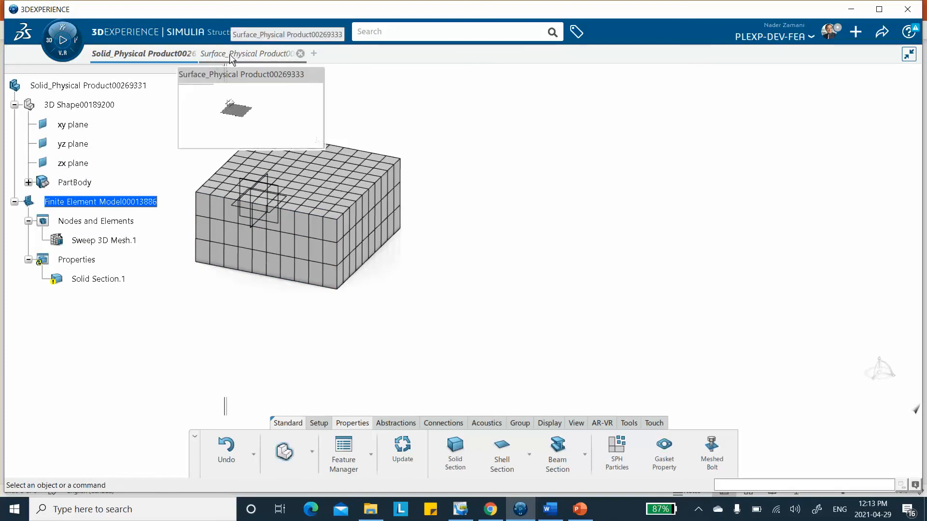
pyautogui.click(232, 58)
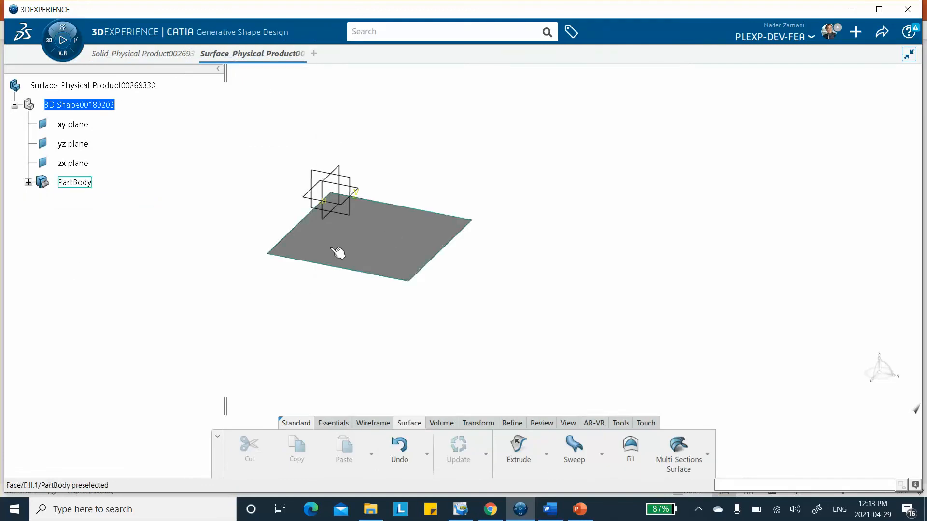
pyautogui.click(48, 44)
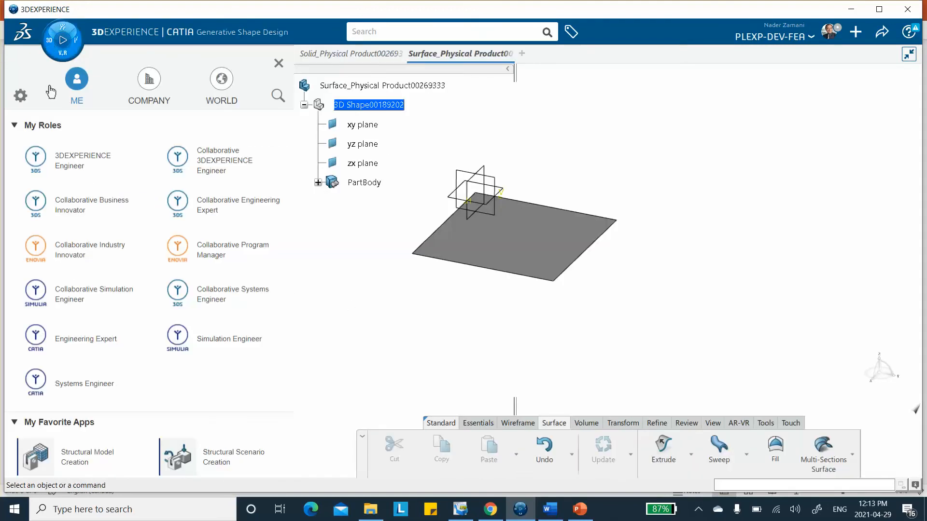
pyautogui.click(89, 457)
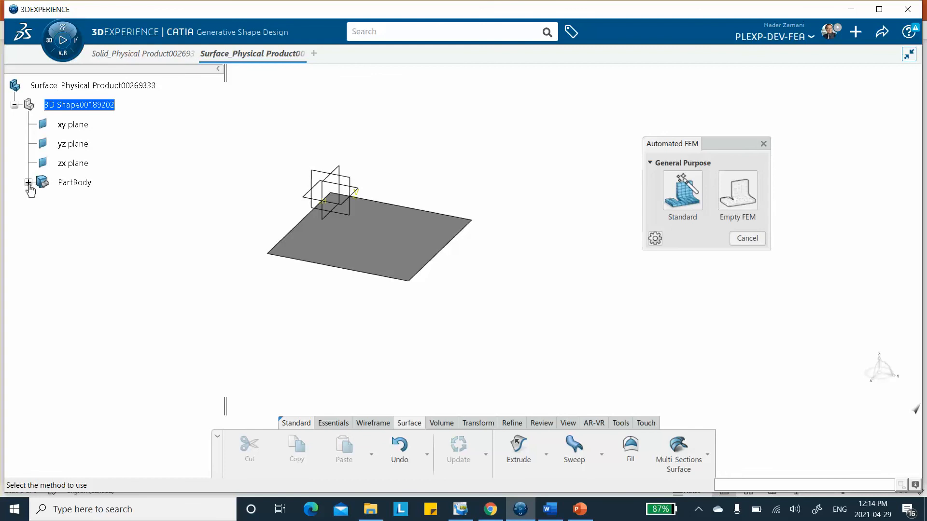
pyautogui.click(733, 217)
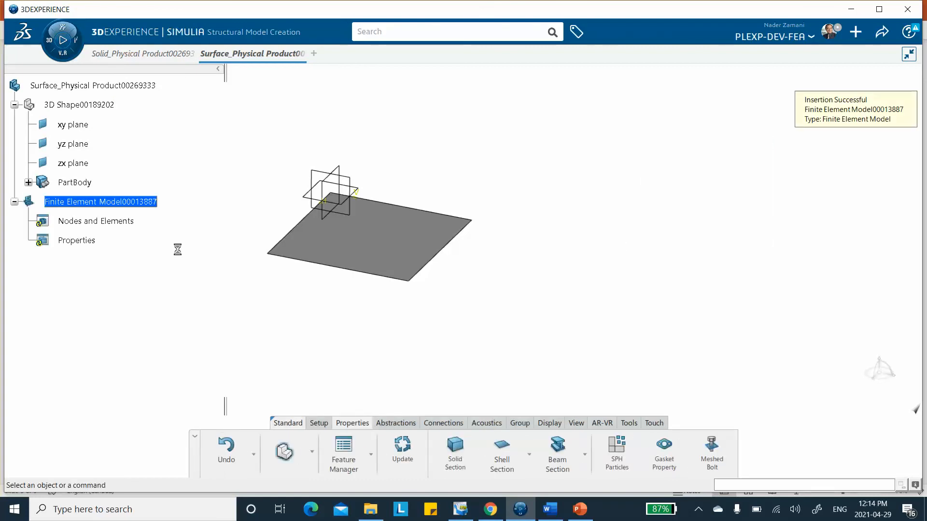
# - Activate the root surface product and delete its empty finite element model
pyautogui.doubleClick(100, 86)
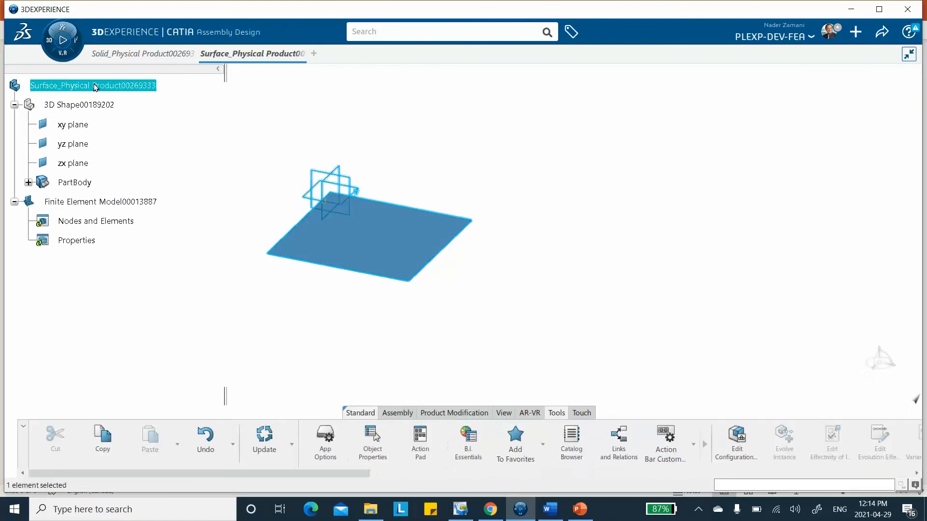
pyautogui.rightClick(91, 200)
pyautogui.click(136, 391)
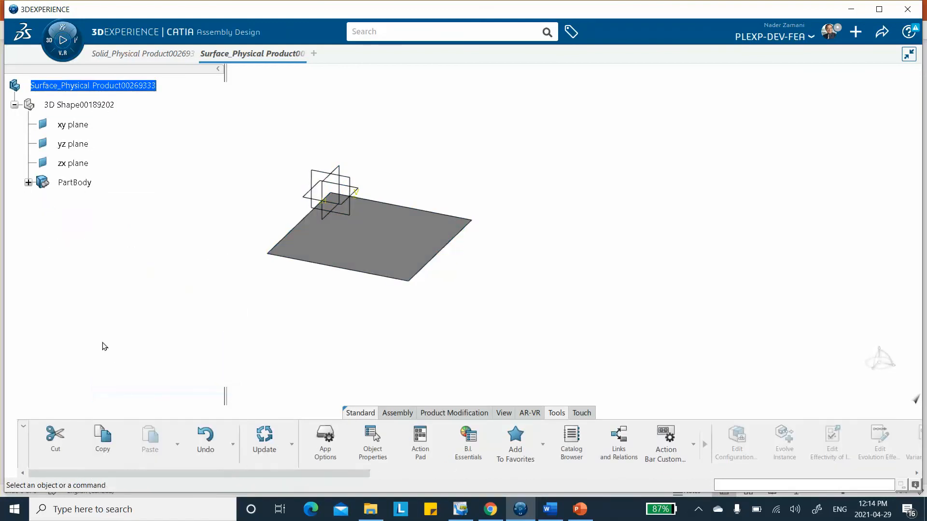
# - Create a Standard automated FEM of the surface product's main bodies with the Default initialization method
pyautogui.click(52, 43)
pyautogui.click(62, 454)
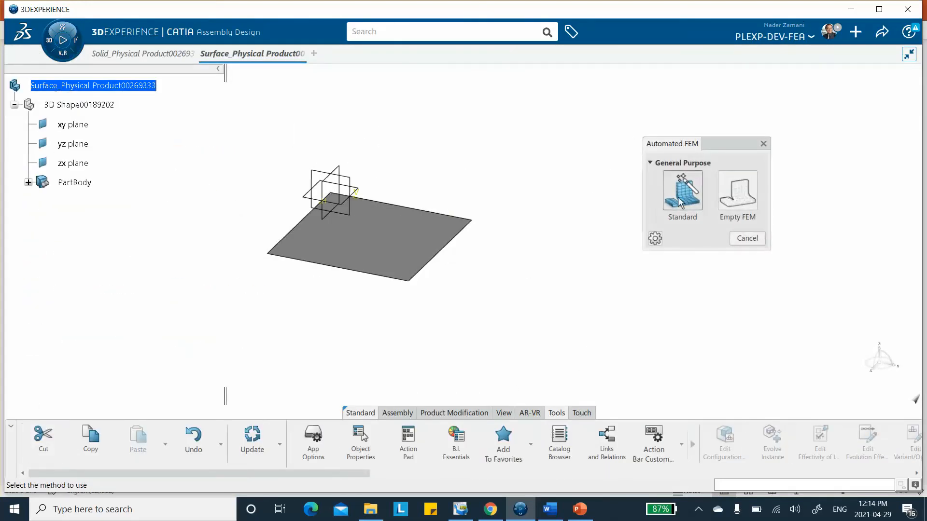
pyautogui.click(681, 198)
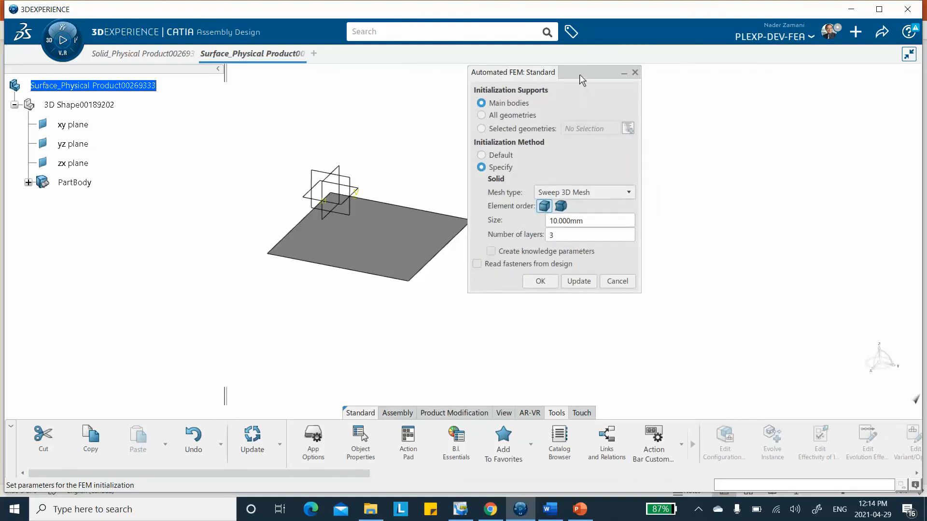
pyautogui.moveTo(581, 79); pyautogui.dragTo(627, 80)
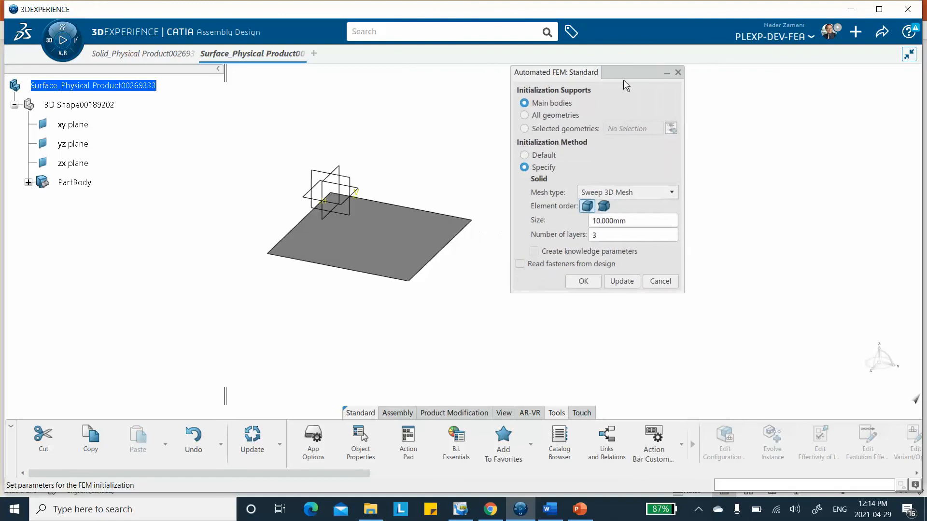
pyautogui.click(530, 157)
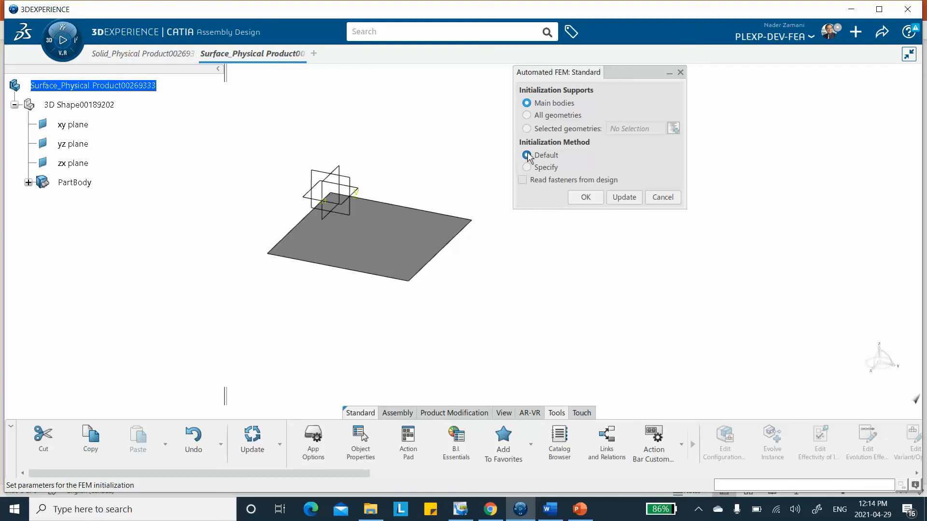
pyautogui.click(586, 197)
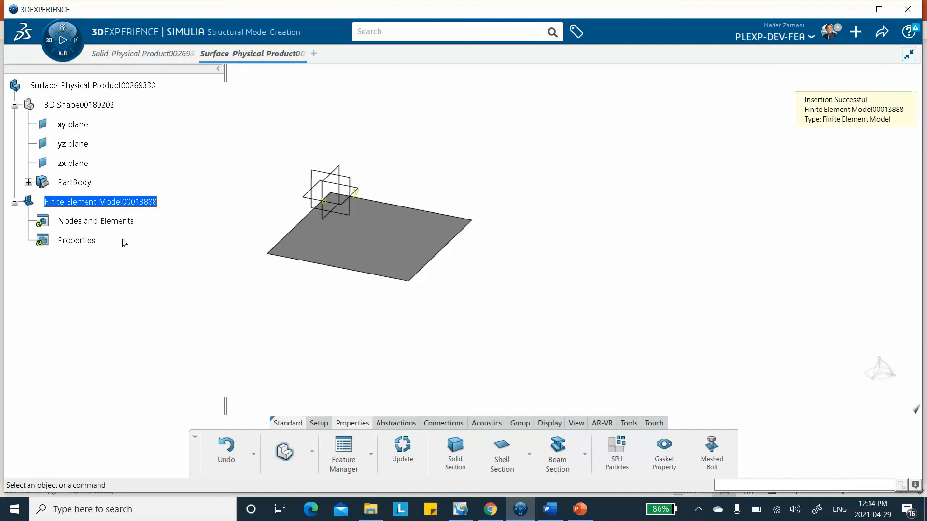
# - Activate the root surface product and delete the default-initialized finite element model
pyautogui.doubleClick(120, 86)
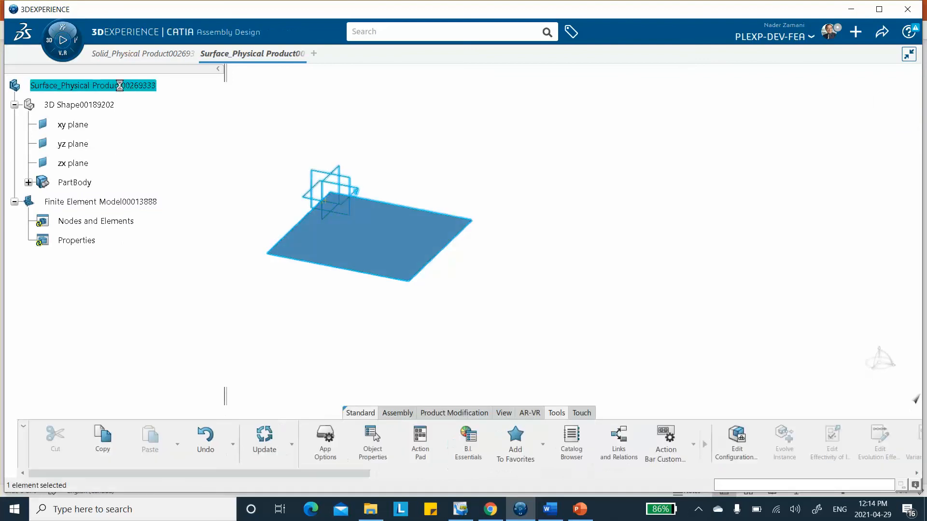
pyautogui.rightClick(112, 202)
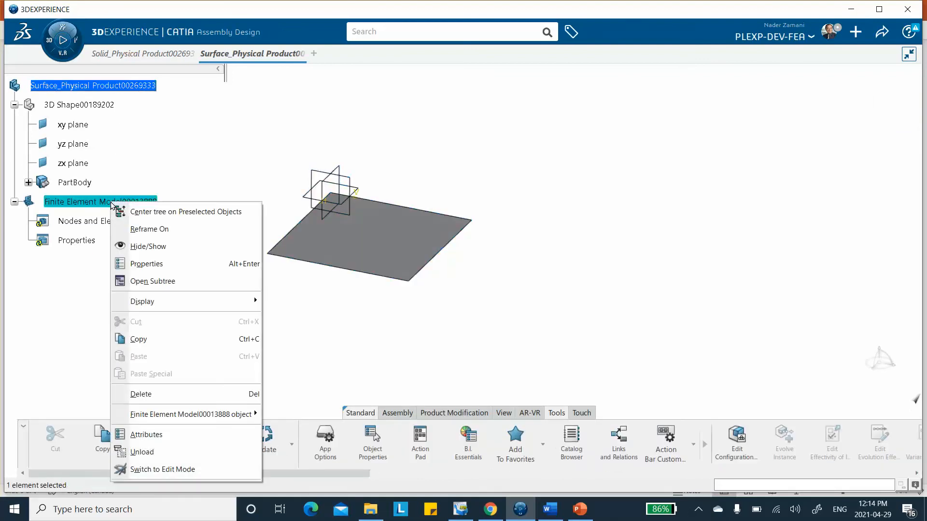
pyautogui.click(136, 394)
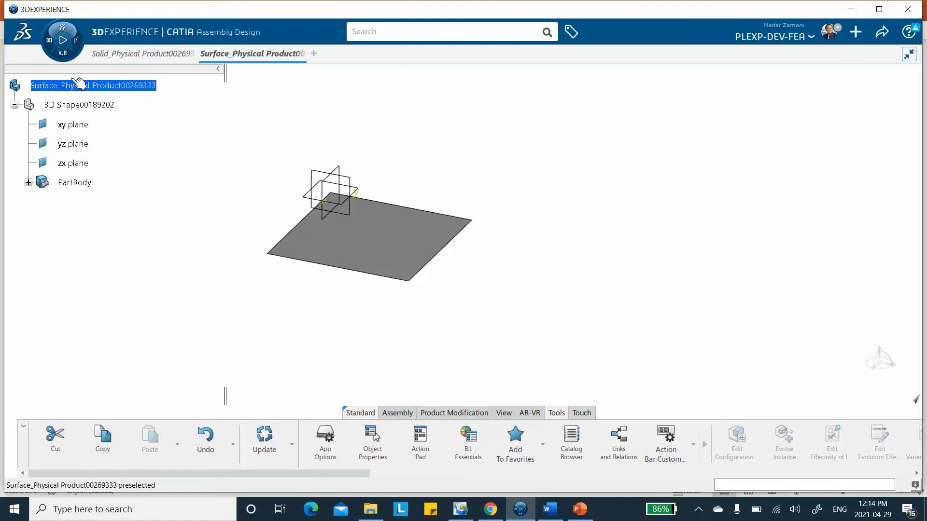
# - Create a Standard automated FEM of the surface product's main bodies with specified initialization: Sweep 3D Mesh, 10 mm size and 3 layers
pyautogui.click(62, 43)
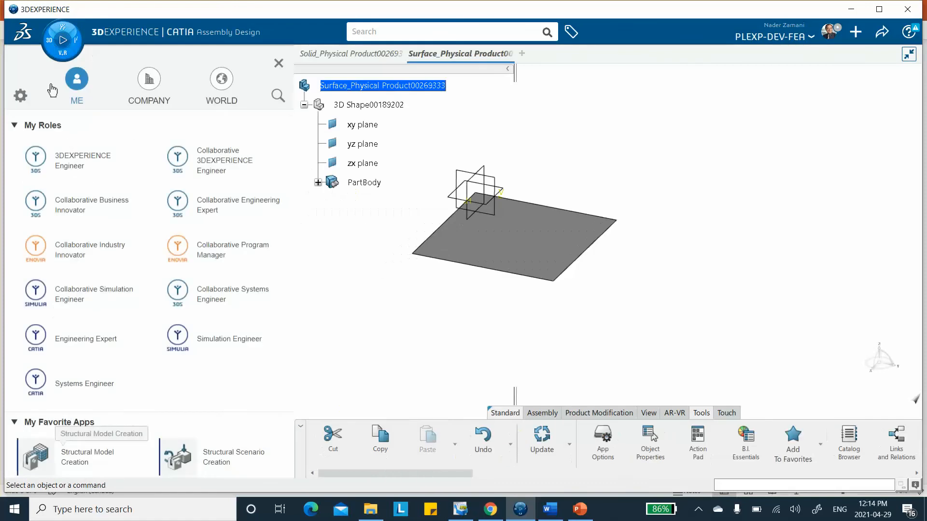
pyautogui.click(78, 456)
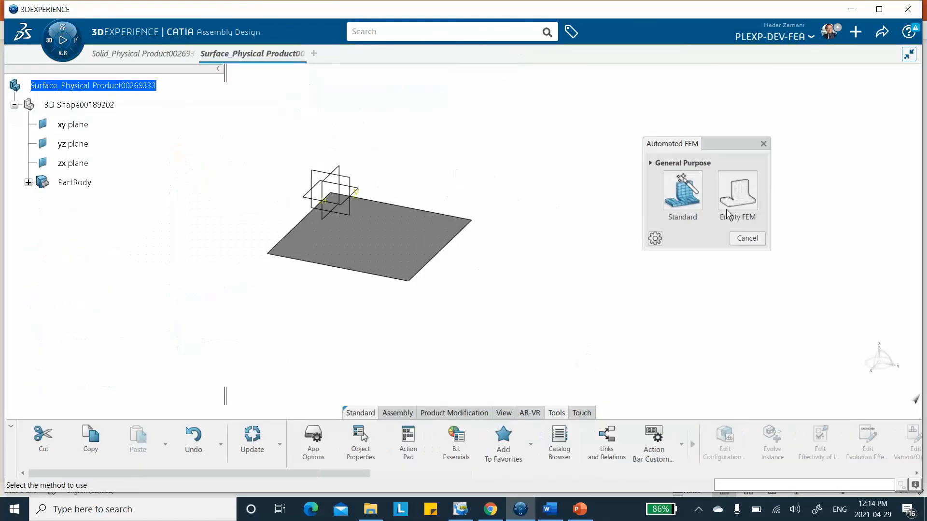
pyautogui.click(681, 198)
pyautogui.moveTo(625, 258); pyautogui.dragTo(624, 151)
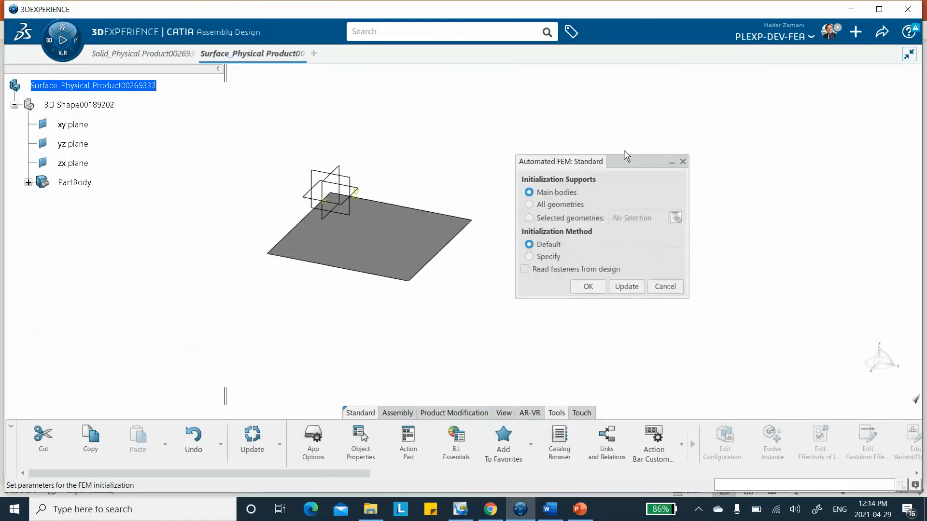
pyautogui.click(527, 247)
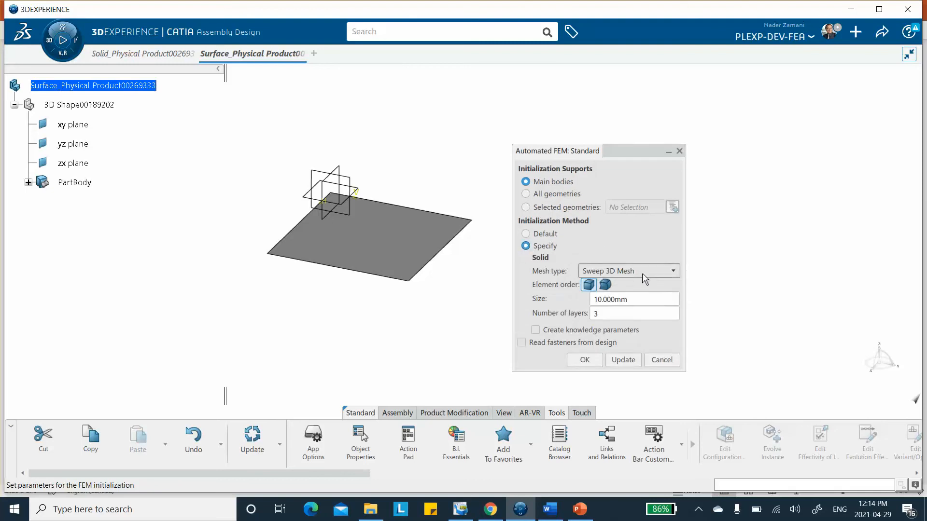
pyautogui.click(672, 272)
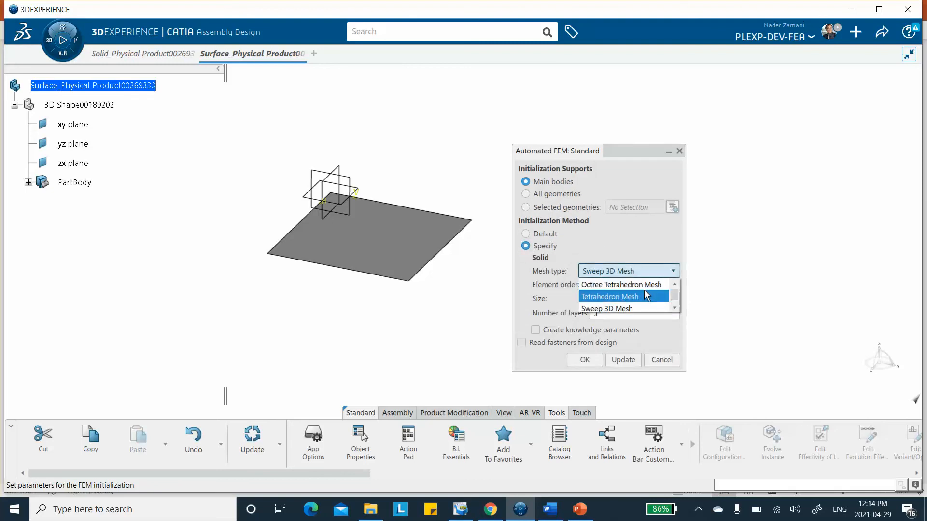
pyautogui.click(620, 310)
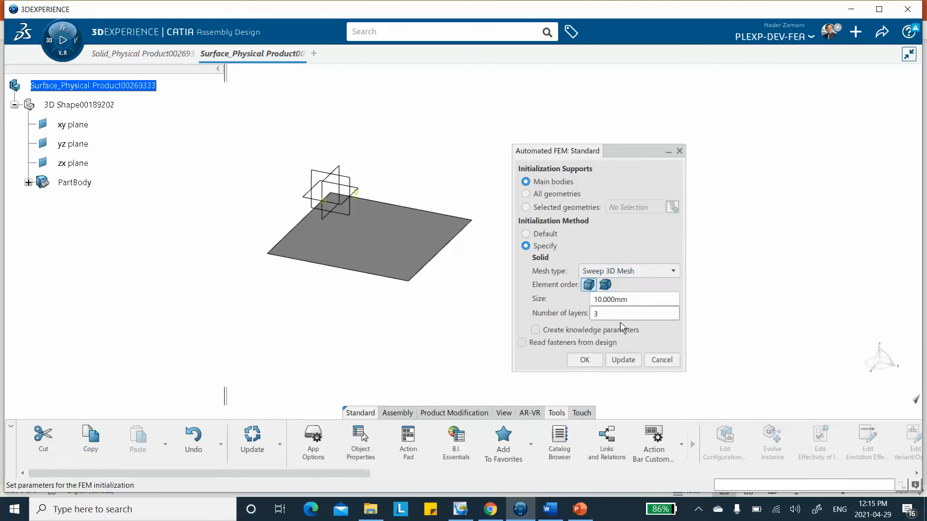
pyautogui.click(583, 358)
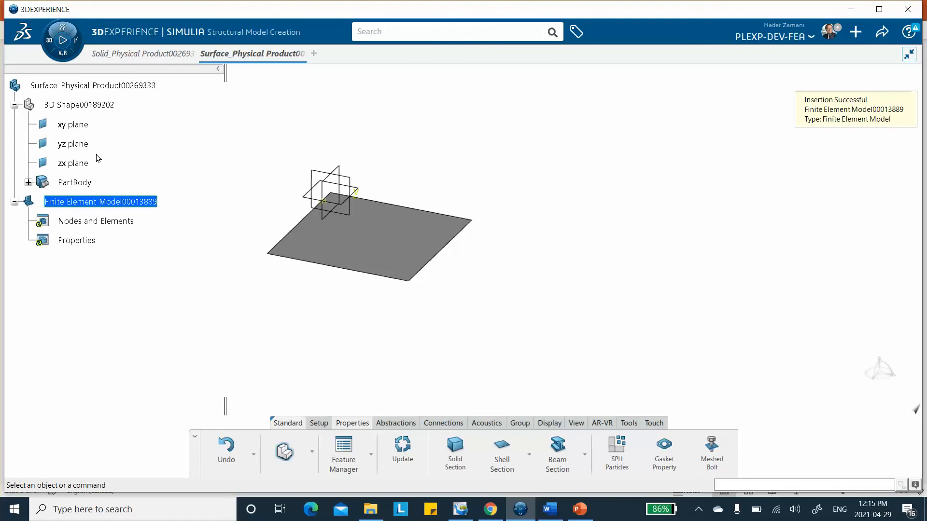
# - Activate the root surface product and delete the finite element model initialized with Sweep 3D Mesh
pyautogui.click(88, 85)
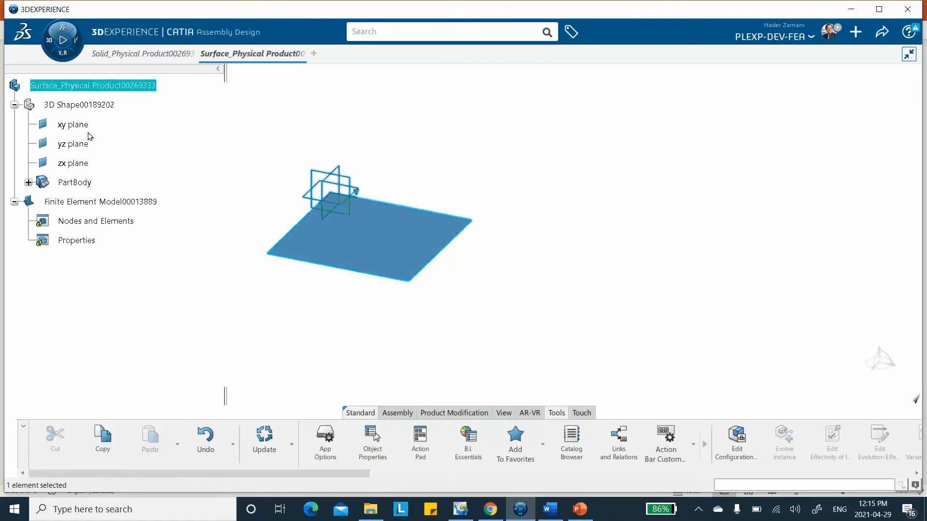
pyautogui.rightClick(98, 201)
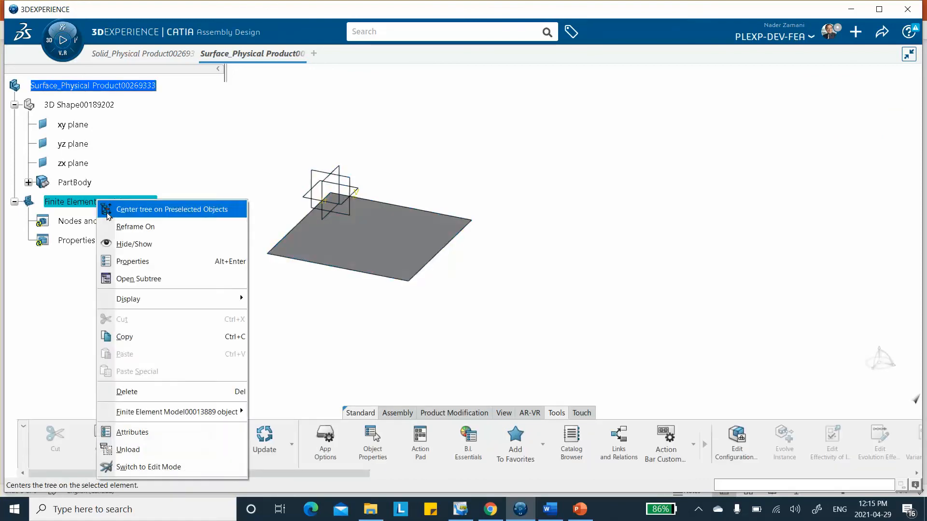
pyautogui.click(151, 392)
# - Start Structural Model Creation on the root surface product and create an Empty FEM again
pyautogui.click(62, 29)
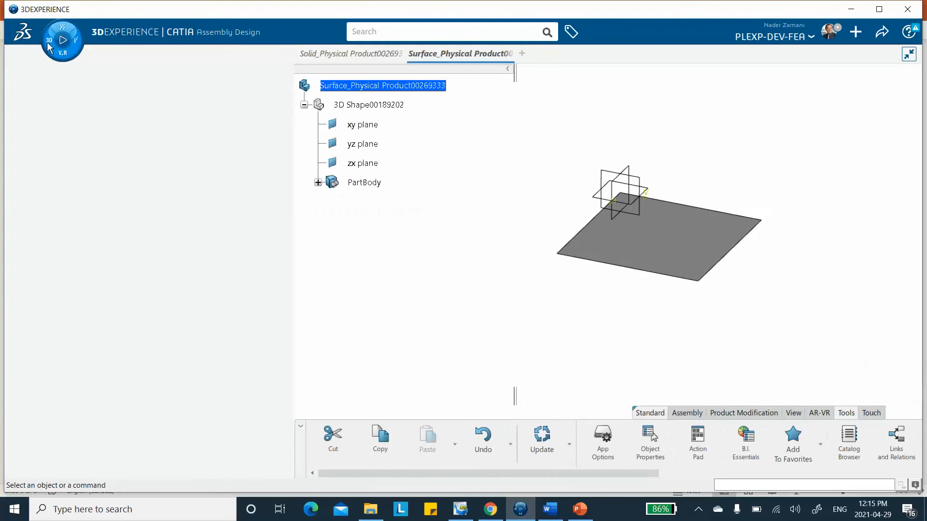
pyautogui.scroll(-3, 89, 253)
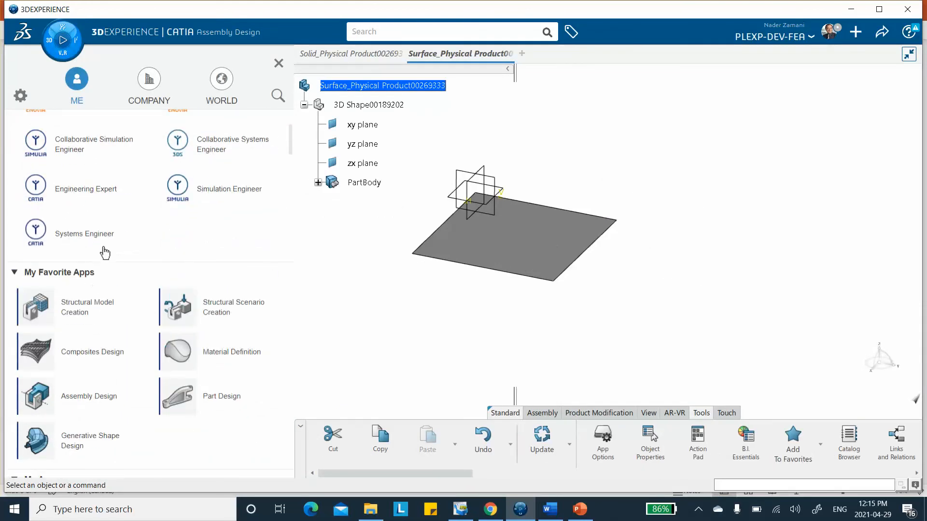
pyautogui.click(72, 311)
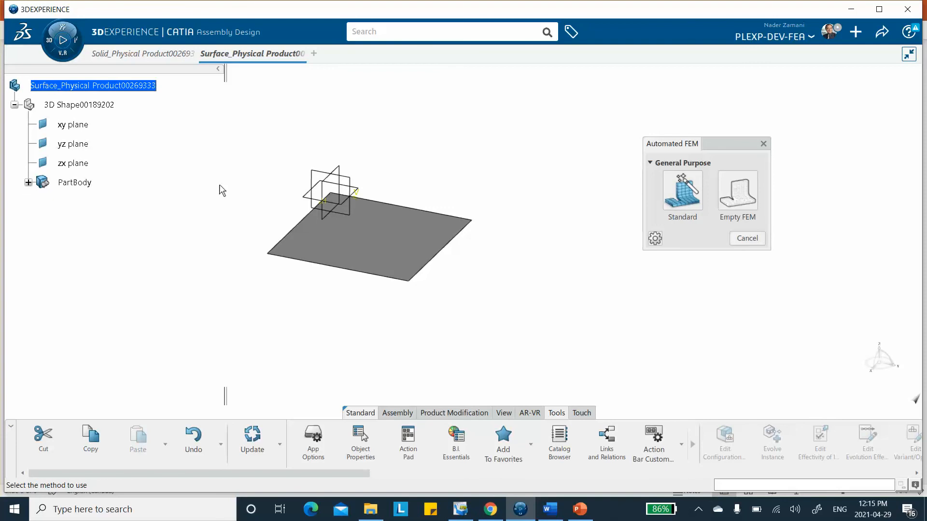
pyautogui.click(745, 195)
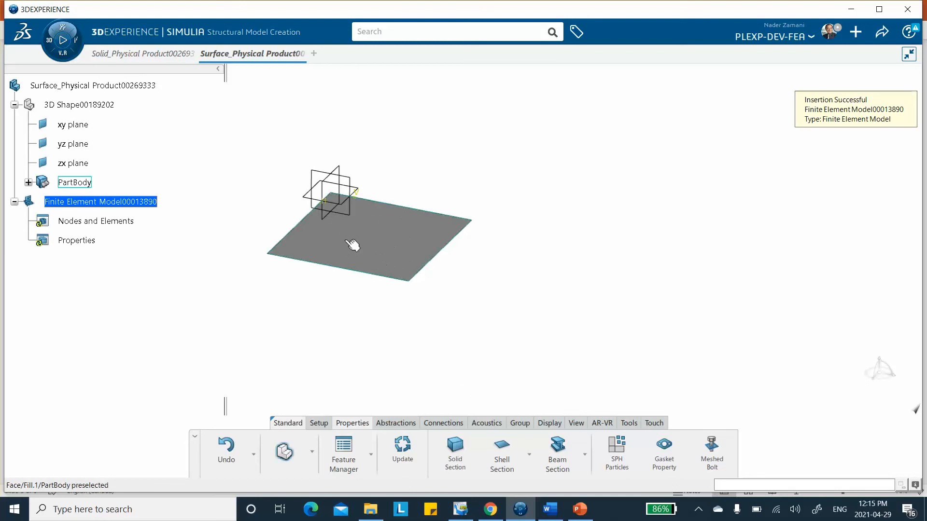
# - Switch to mesh creation and generate a Surface Quad Mesh on the surface's PartBody with a 10 mm mesh size
pyautogui.click(312, 456)
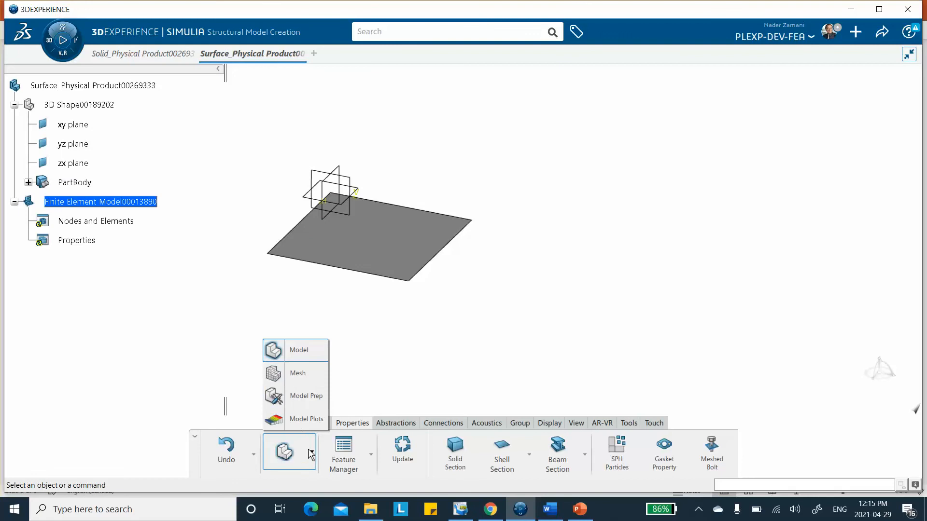
pyautogui.click(299, 377)
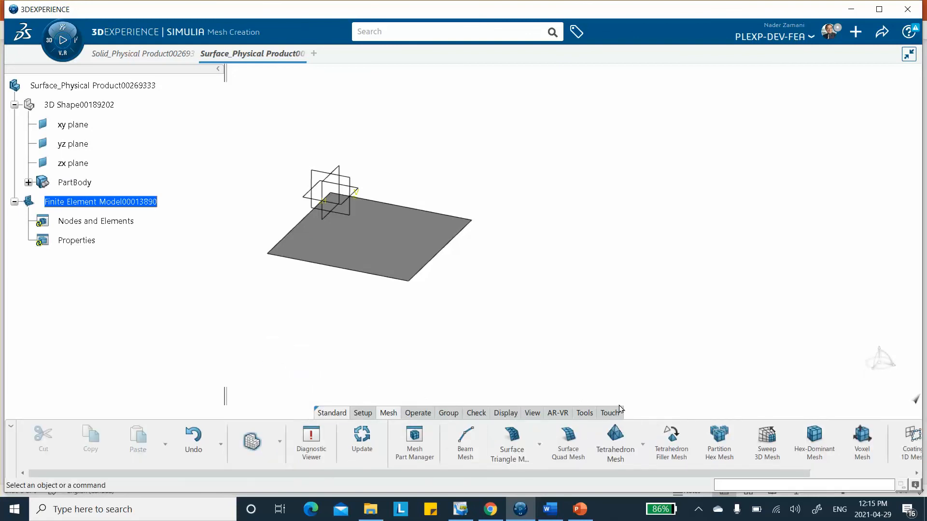
pyautogui.click(568, 437)
pyautogui.click(402, 249)
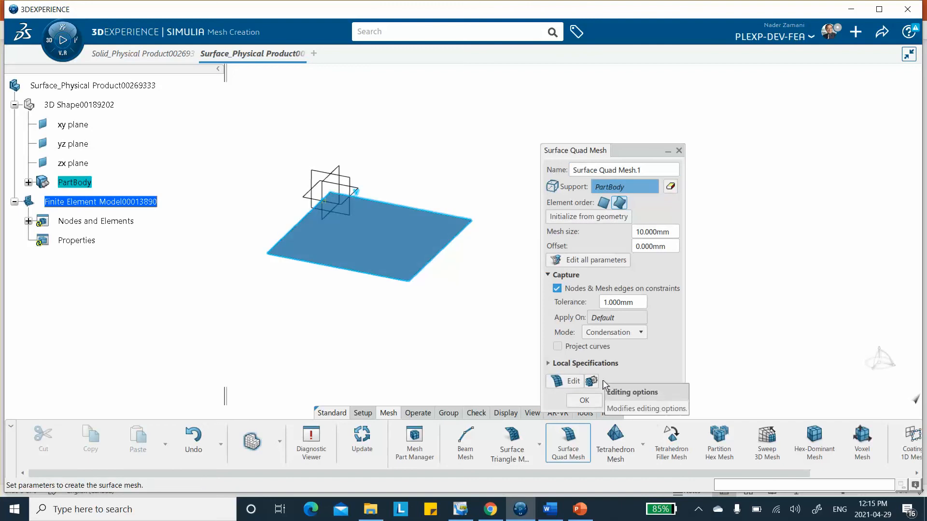
pyautogui.click(623, 400)
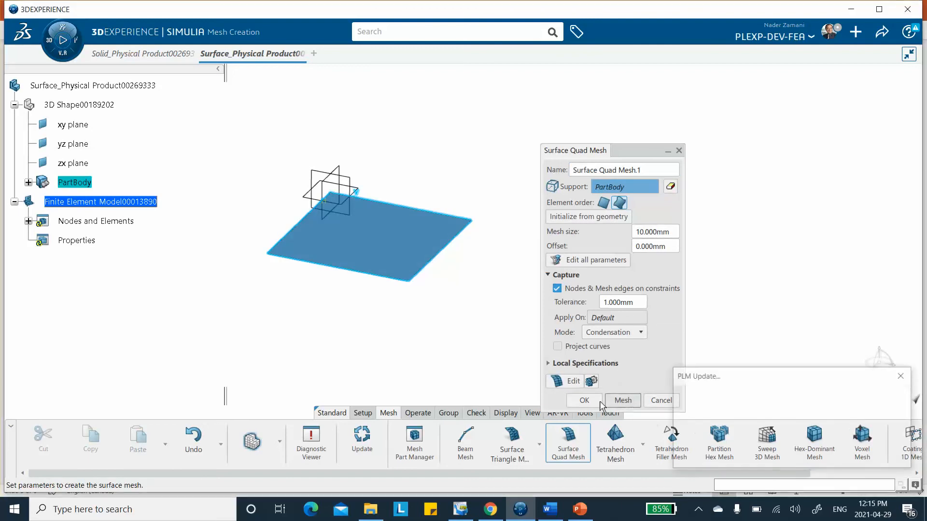
pyautogui.press('Return')
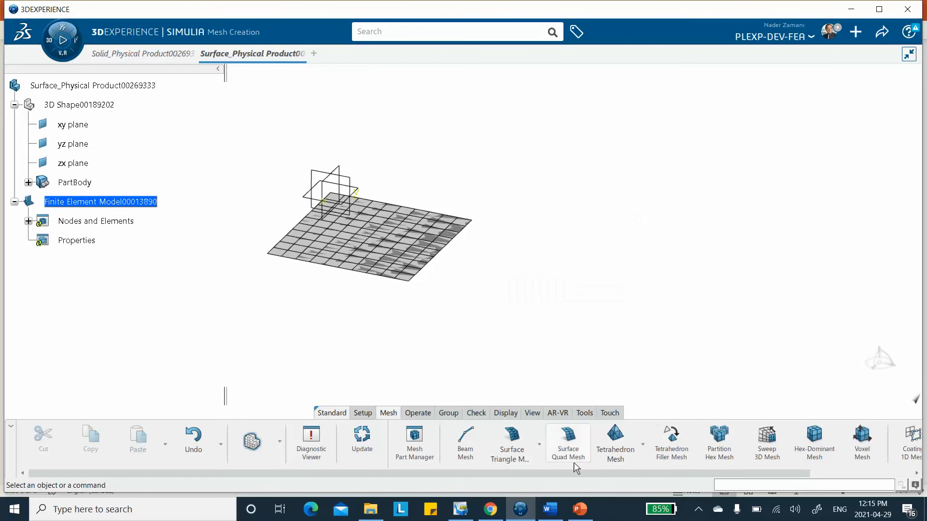
# - Switch to the PowerPoint presentation and view slides 2 and 3 on the finite element model creation options
pyautogui.click(579, 509)
pyautogui.click(113, 127)
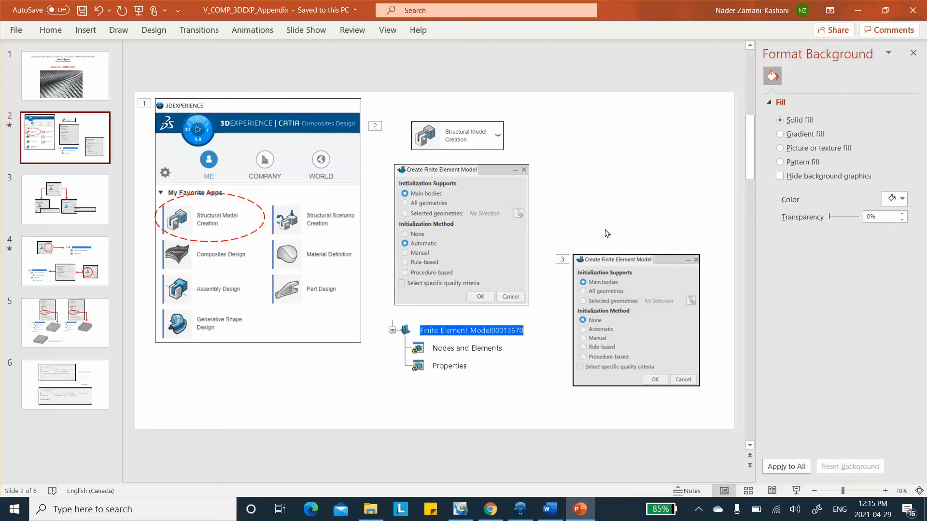
pyautogui.press('pagedown')
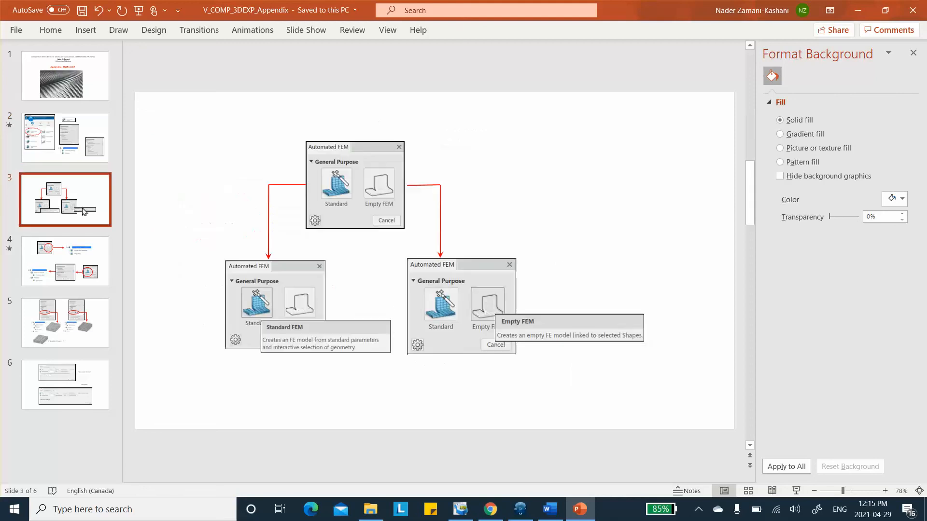